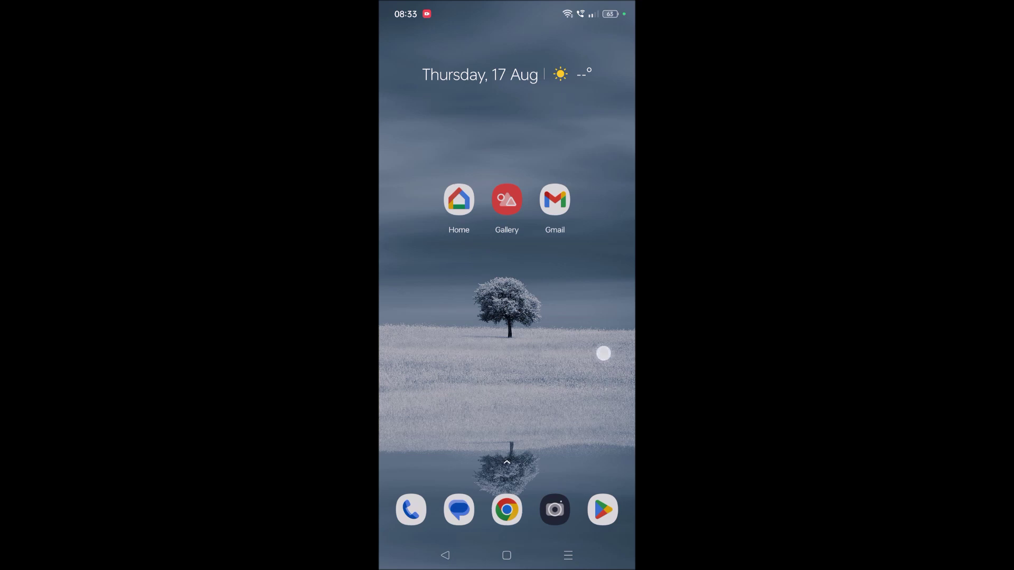
# - Browse the app drawer twice and return to the home screen without launching anything
pyautogui.moveTo(605, 353); pyautogui.dragTo(605, 175)
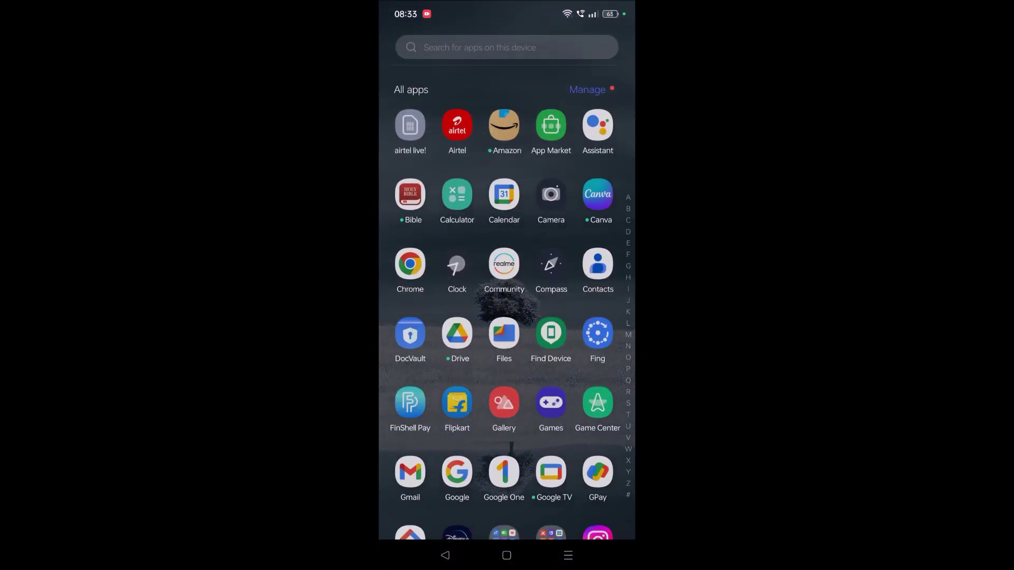
pyautogui.moveTo(505, 402); pyautogui.dragTo(505, 515)
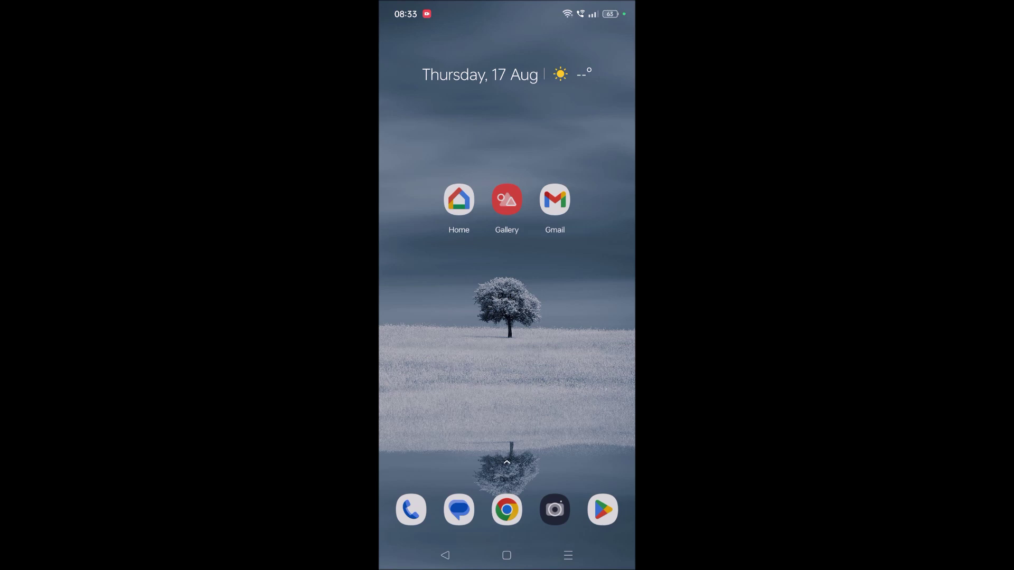
pyautogui.moveTo(507, 444); pyautogui.dragTo(507, 198)
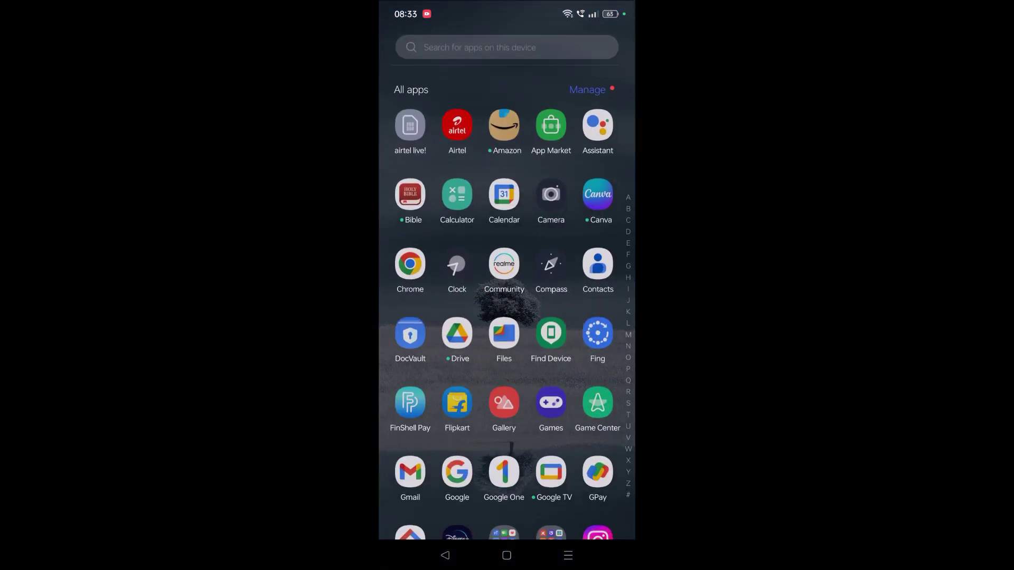
pyautogui.moveTo(515, 403); pyautogui.dragTo(508, 390)
pyautogui.moveTo(508, 391); pyautogui.dragTo(509, 551)
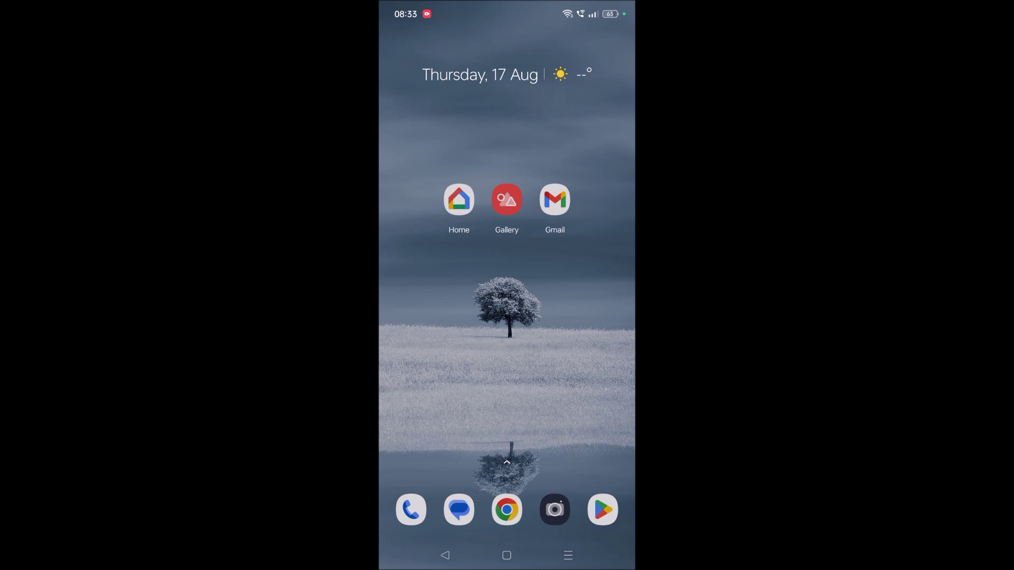
# - Reach Settings from the quick settings shade and enter the Apps page
pyautogui.moveTo(557, 130); pyautogui.dragTo(554, 356)
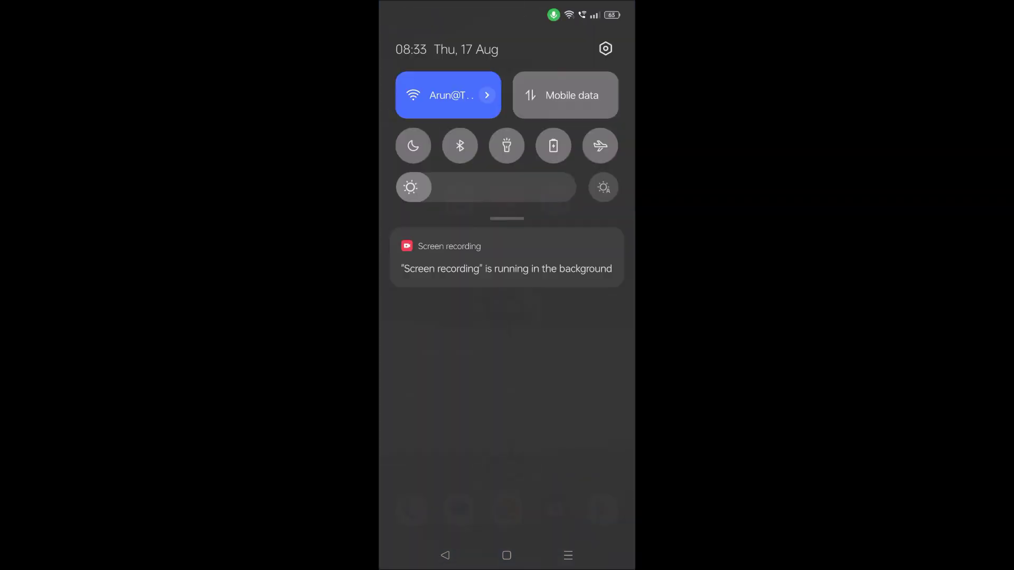
pyautogui.click(605, 49)
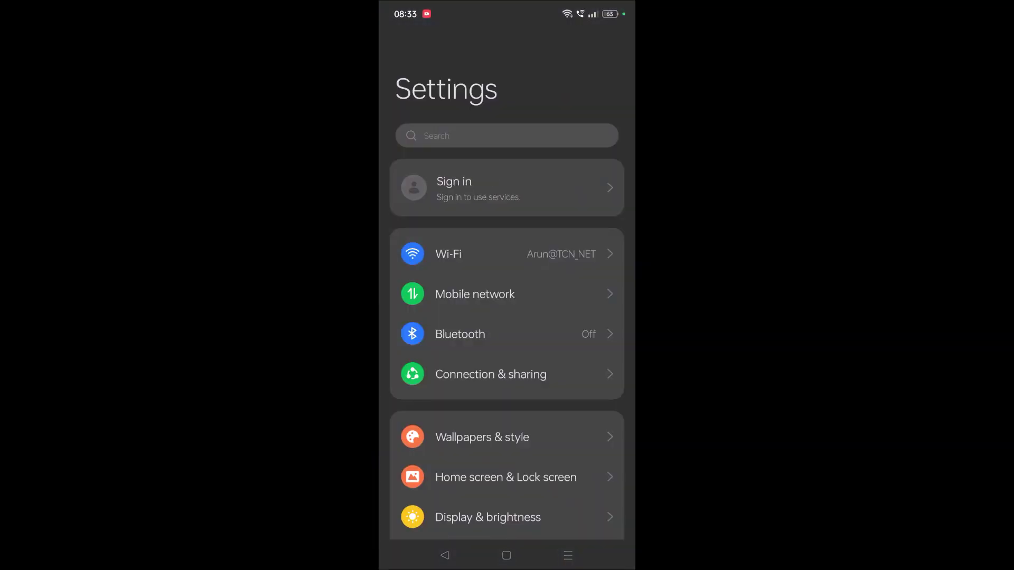
pyautogui.moveTo(532, 428); pyautogui.dragTo(537, 254)
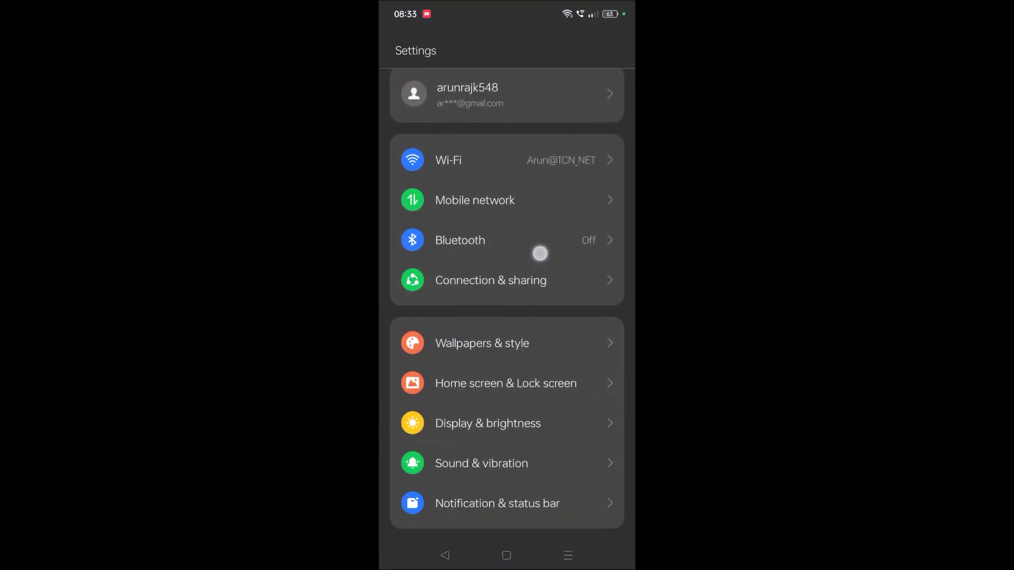
pyautogui.click(587, 306)
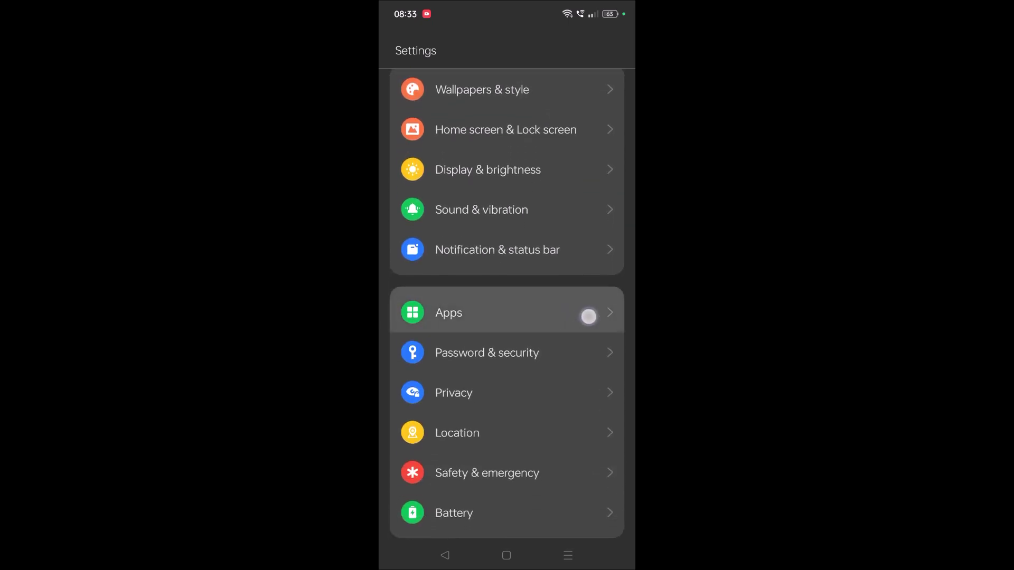
pyautogui.moveTo(587, 307); pyautogui.dragTo(623, 304)
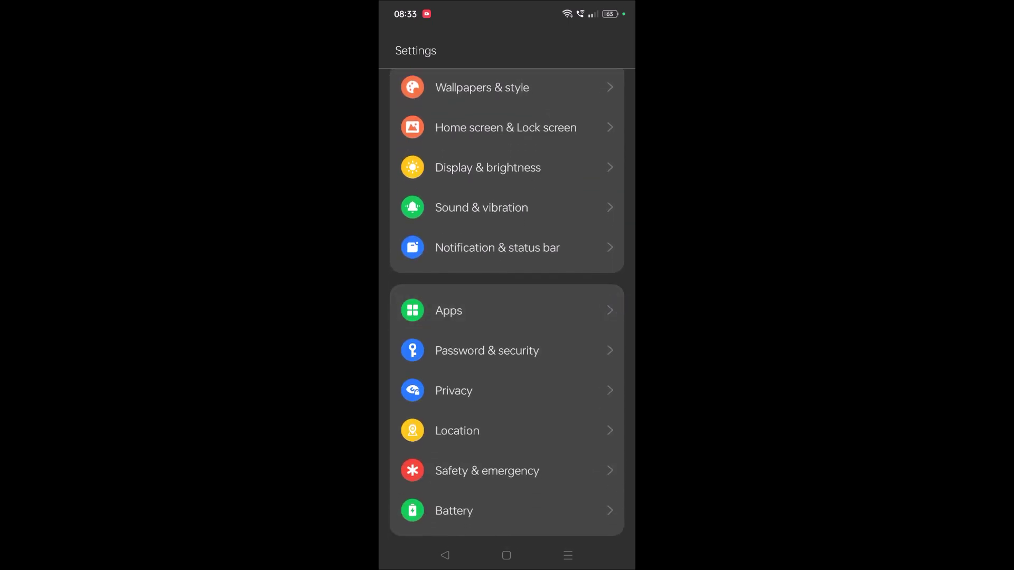
pyautogui.click(597, 308)
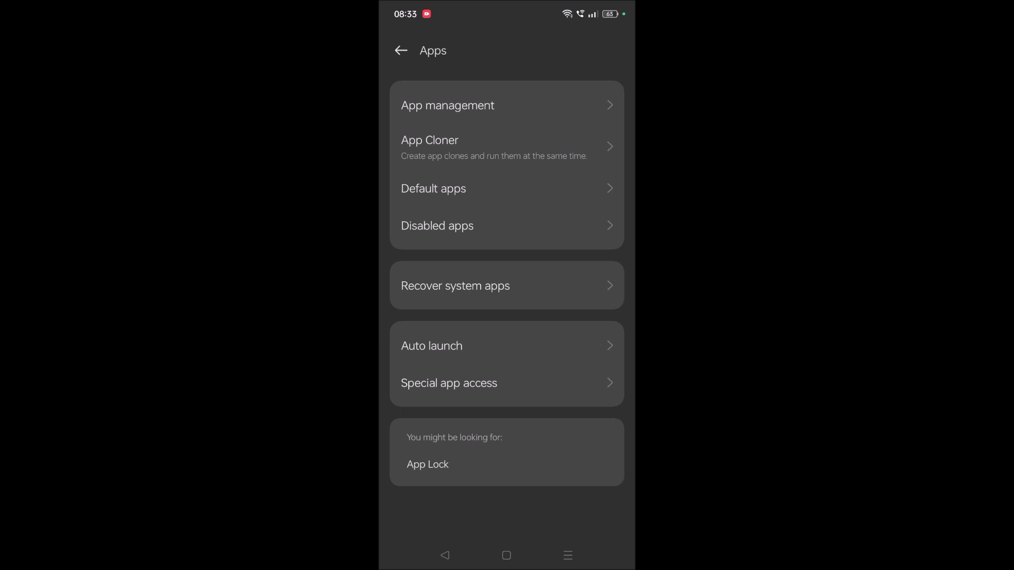
# - In App management, enable Show system so the list grows from 101 to 315 apps
pyautogui.click(597, 106)
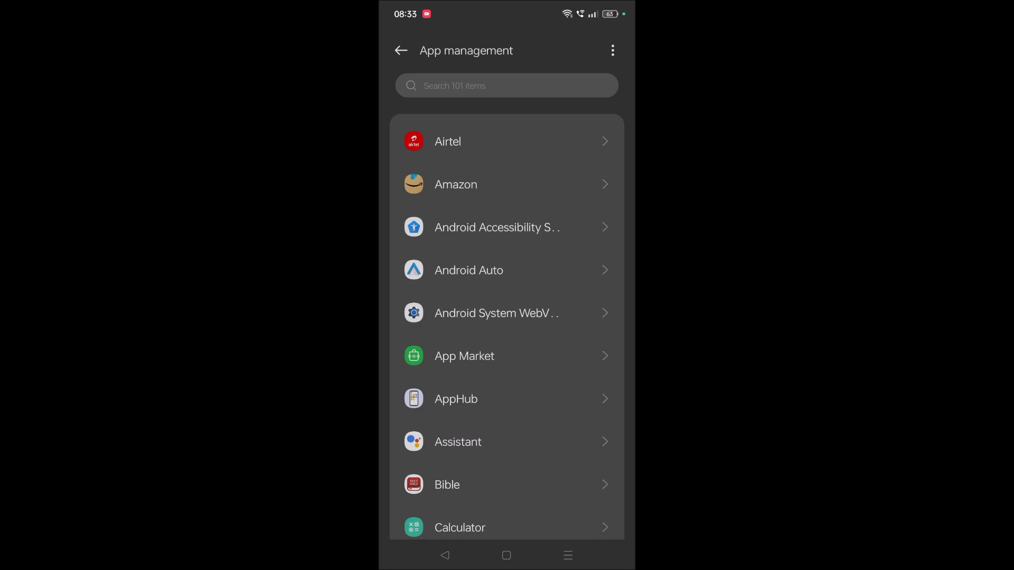
pyautogui.click(613, 50)
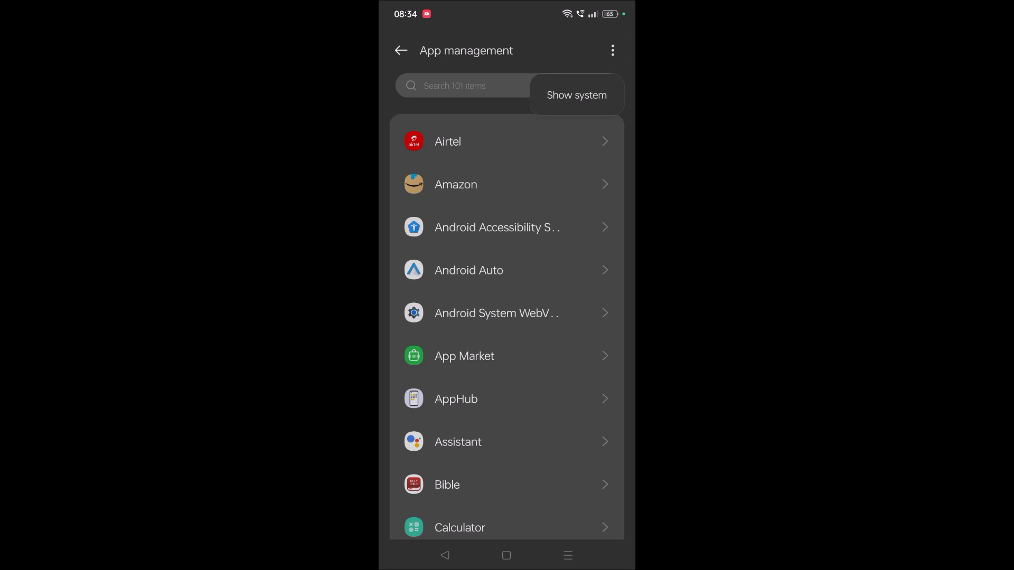
pyautogui.click(576, 96)
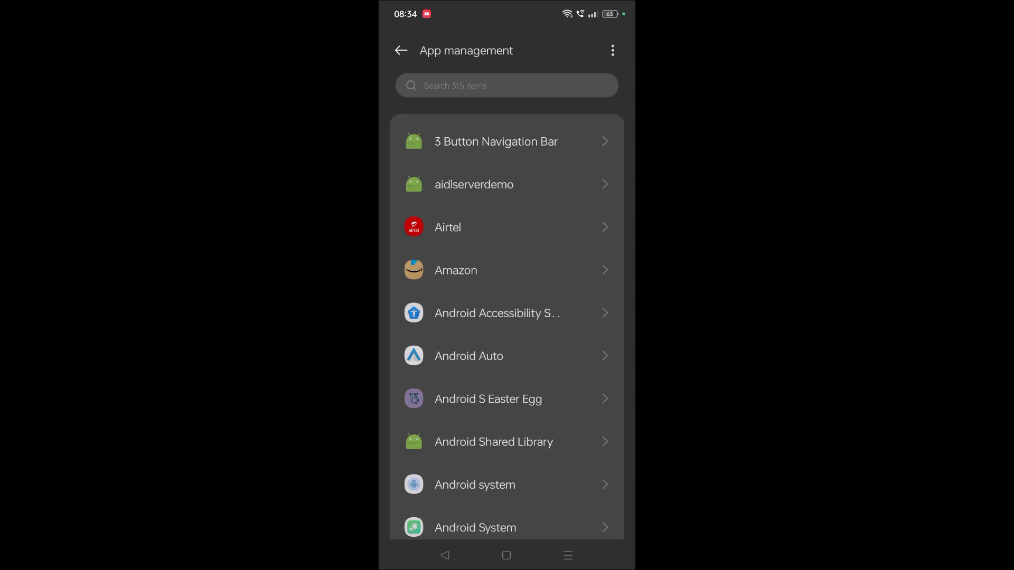
pyautogui.click(452, 85)
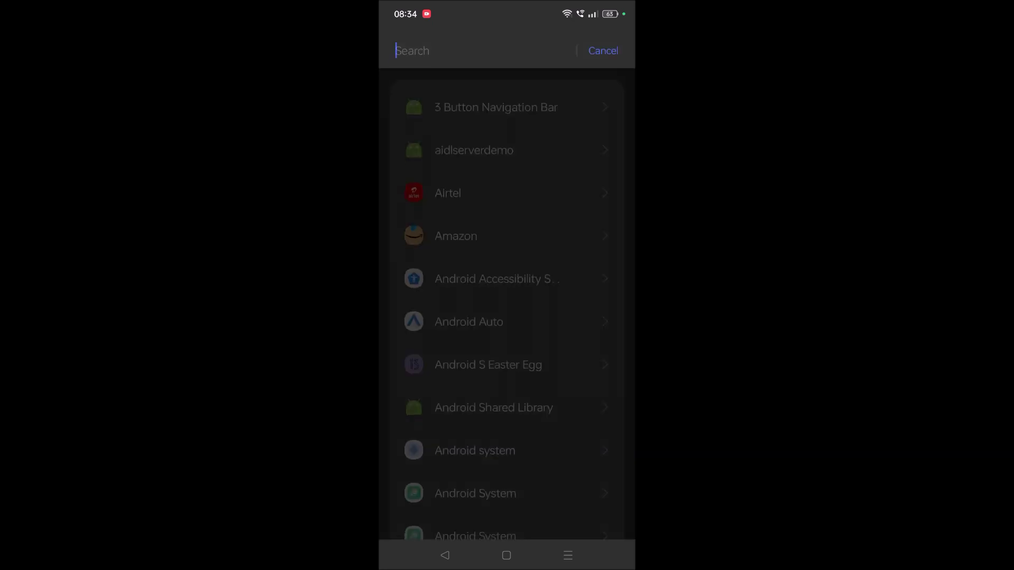
pyautogui.write('med')
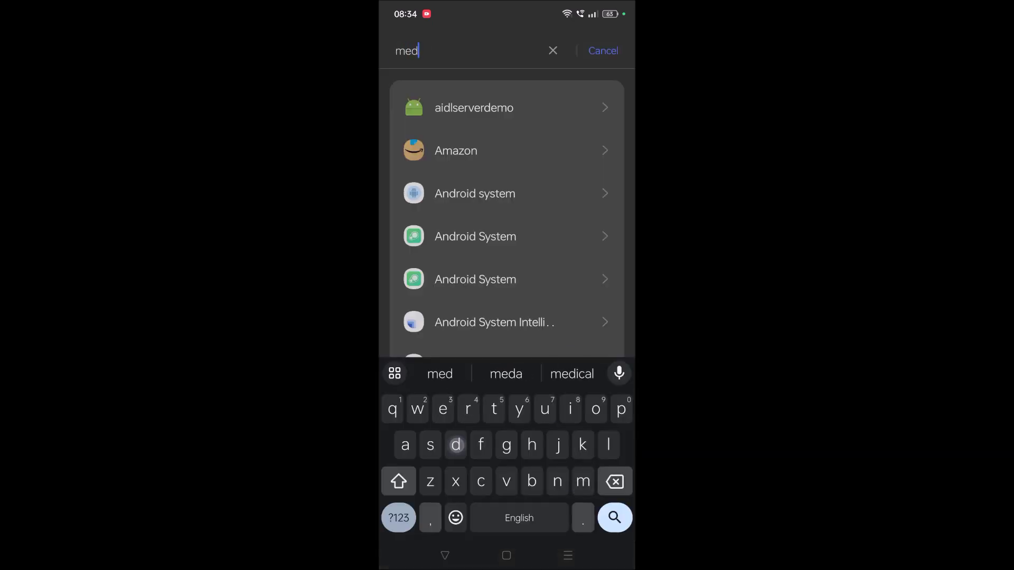
pyautogui.write('ia')
pyautogui.click(445, 555)
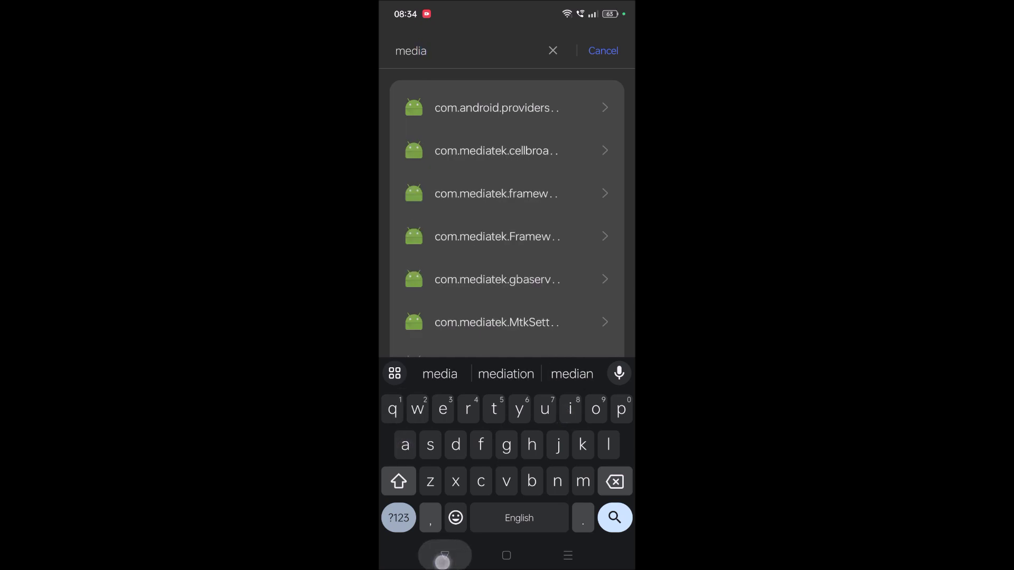
pyautogui.moveTo(525, 489); pyautogui.dragTo(578, 499)
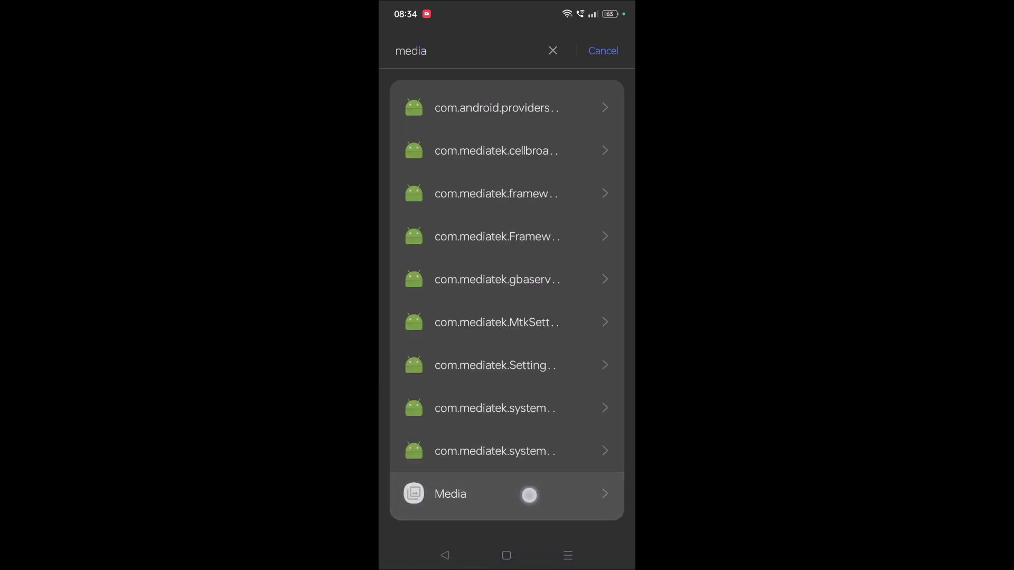
pyautogui.moveTo(496, 500); pyautogui.dragTo(571, 497)
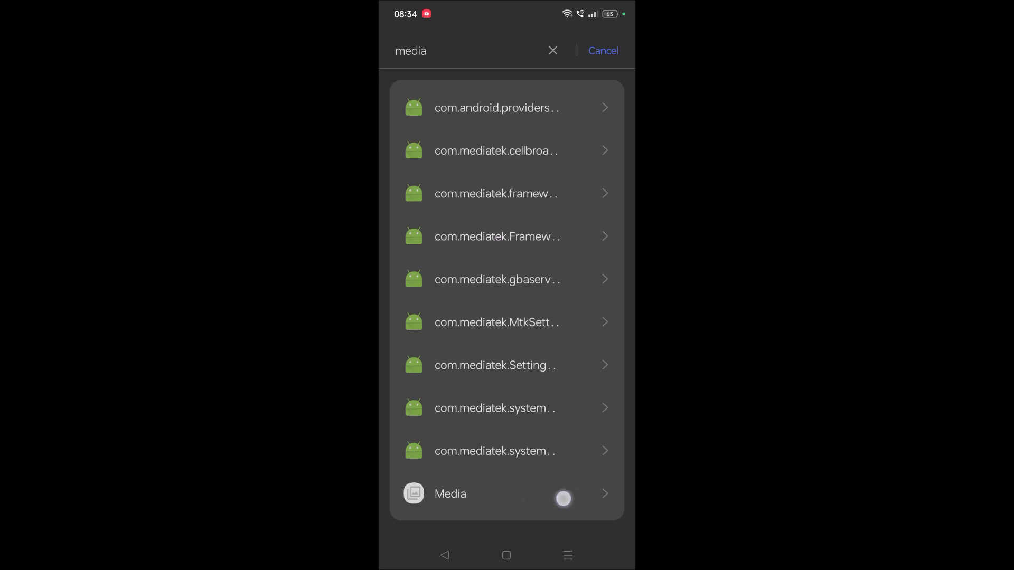
pyautogui.click(553, 49)
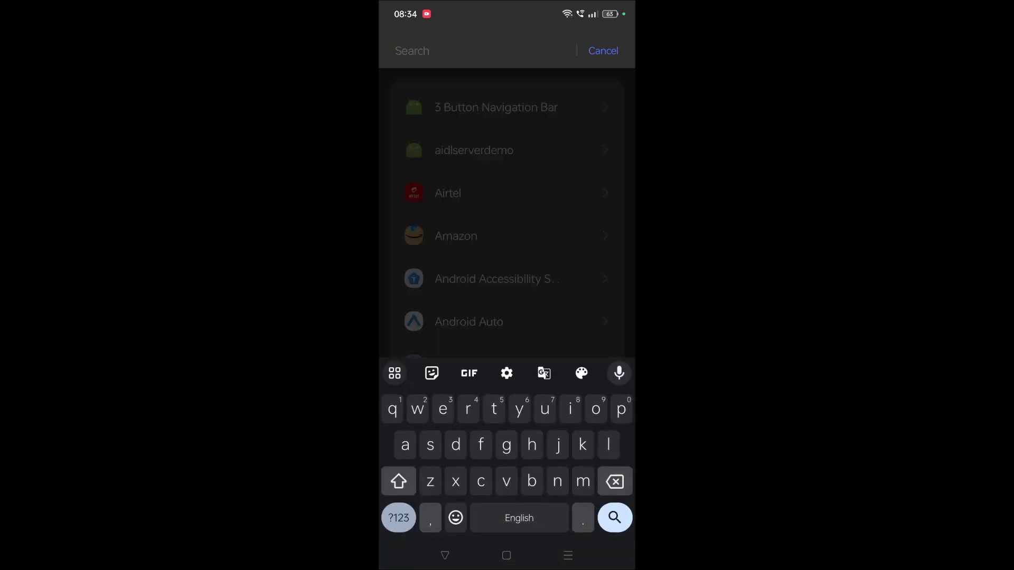
pyautogui.click(445, 555)
pyautogui.click(445, 555)
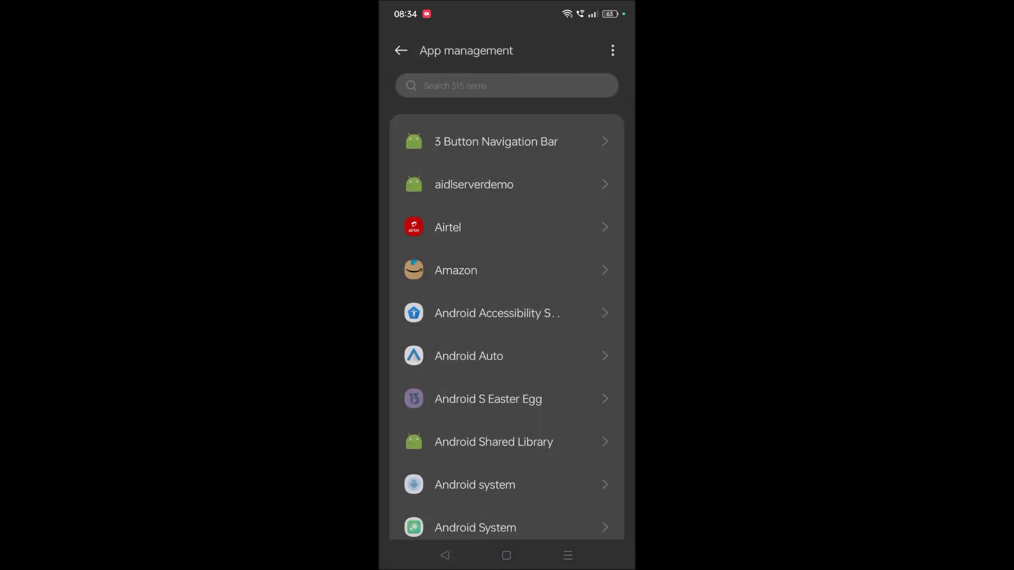
pyautogui.moveTo(560, 482); pyautogui.dragTo(560, 198)
# - Scroll the App management list down past the G and H apps until Media is in view
pyautogui.moveTo(588, 374); pyautogui.dragTo(589, 159)
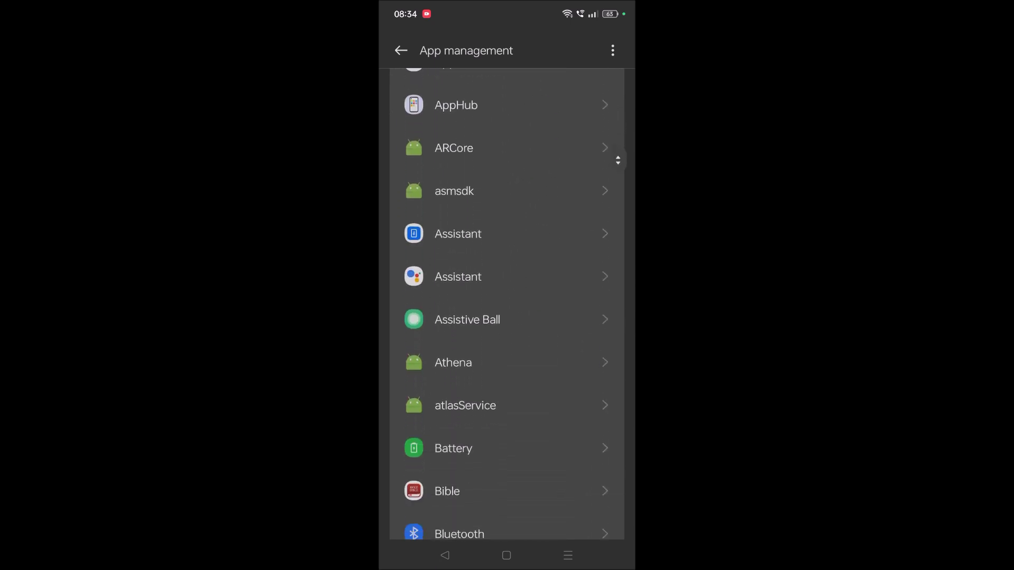
pyautogui.moveTo(593, 353); pyautogui.dragTo(593, 159)
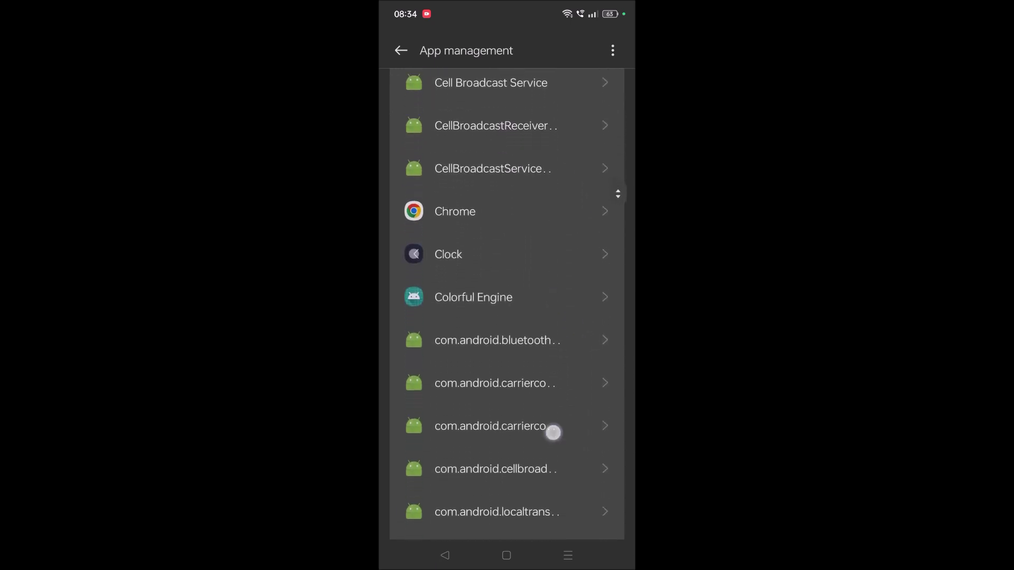
pyautogui.moveTo(551, 430); pyautogui.dragTo(552, 198)
pyautogui.moveTo(584, 367); pyautogui.dragTo(585, 159)
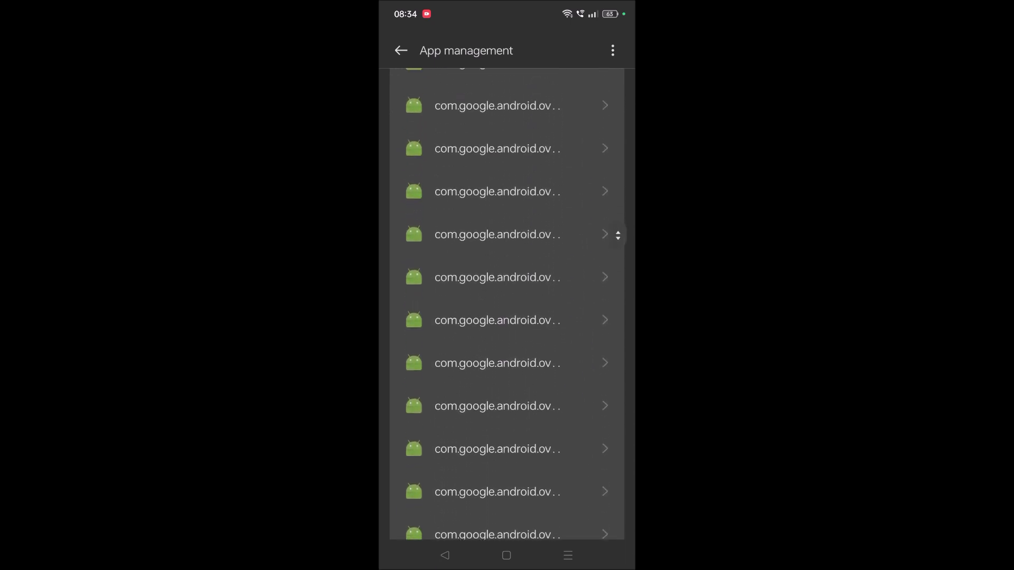
pyautogui.moveTo(563, 407); pyautogui.dragTo(566, 198)
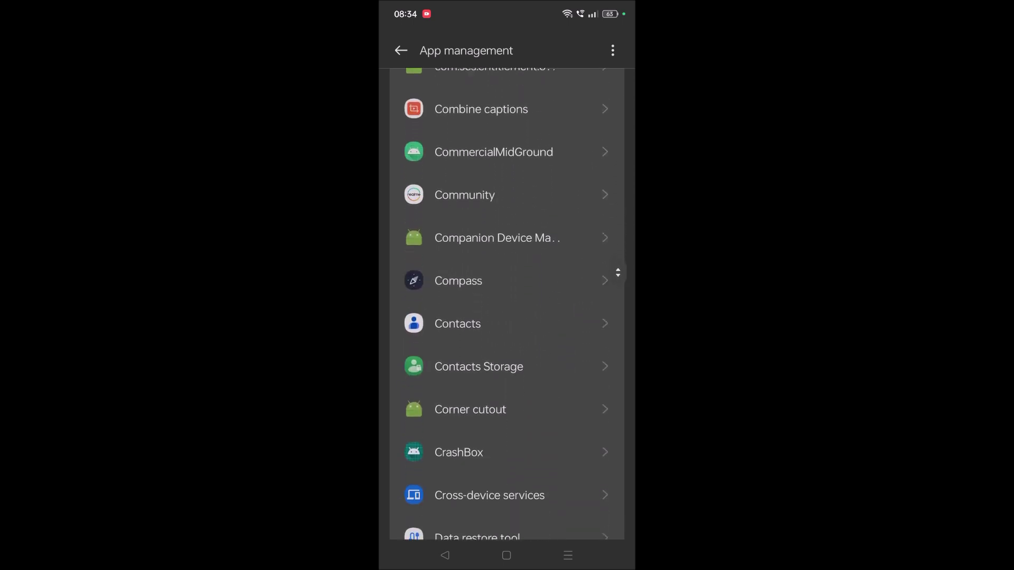
pyautogui.moveTo(559, 438); pyautogui.dragTo(558, 158)
pyautogui.moveTo(579, 374); pyautogui.dragTo(579, 199)
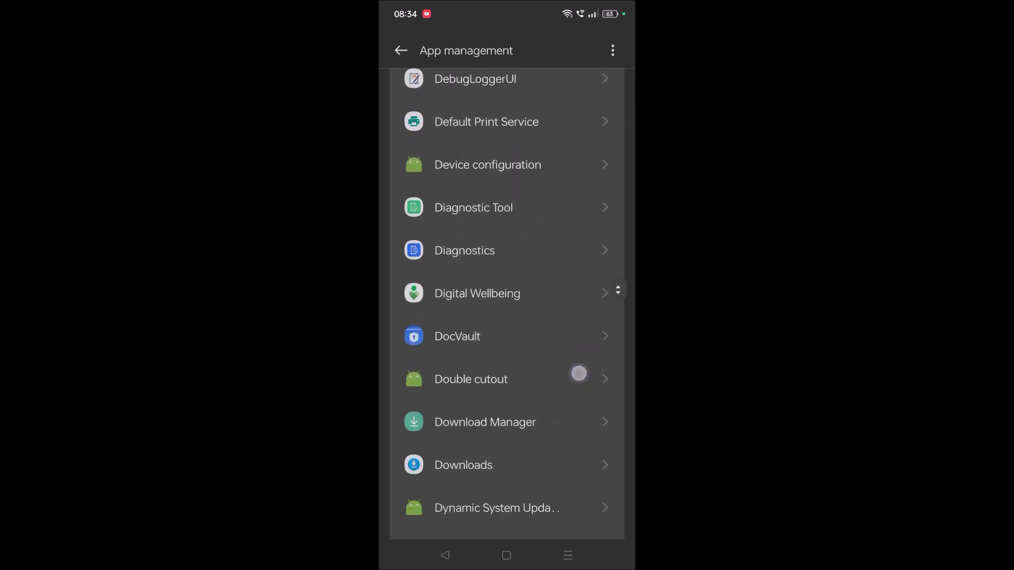
pyautogui.moveTo(573, 374); pyautogui.dragTo(573, 158)
pyautogui.moveTo(574, 382); pyautogui.dragTo(574, 198)
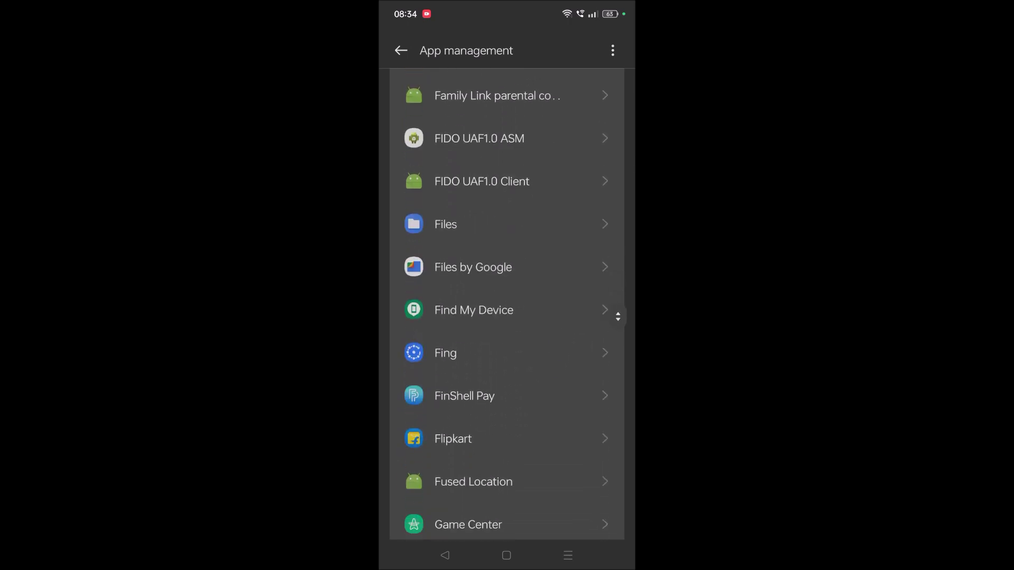
pyautogui.moveTo(561, 408); pyautogui.dragTo(561, 198)
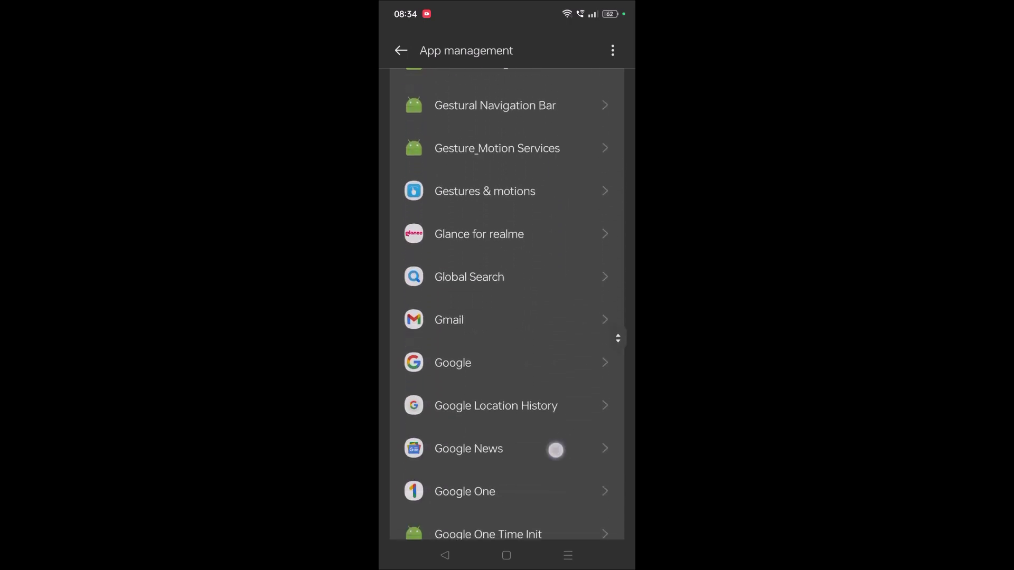
pyautogui.moveTo(554, 448); pyautogui.dragTo(555, 158)
pyautogui.moveTo(568, 386); pyautogui.dragTo(570, 198)
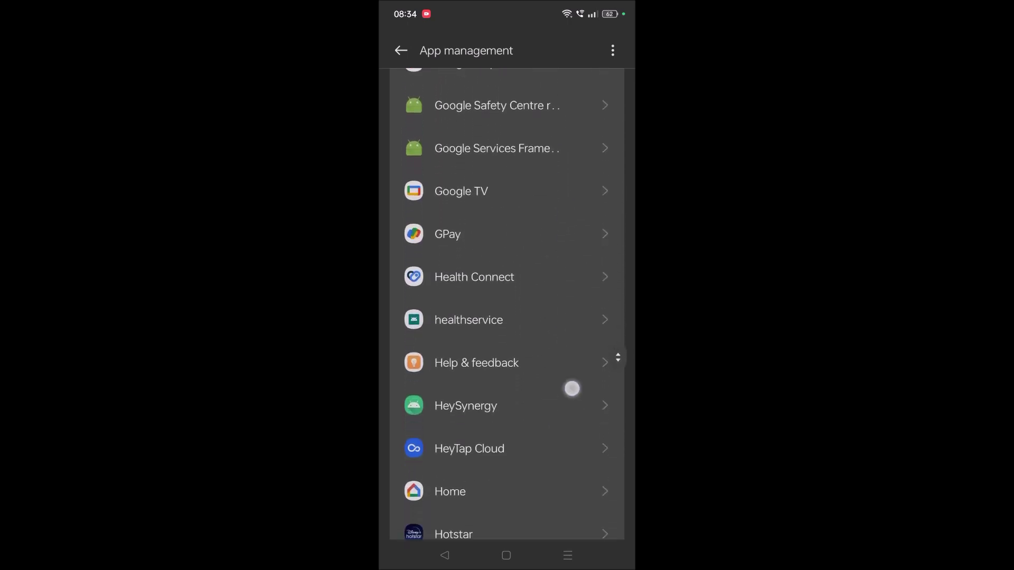
pyautogui.moveTo(571, 390); pyautogui.dragTo(570, 159)
pyautogui.moveTo(573, 371); pyautogui.dragTo(574, 158)
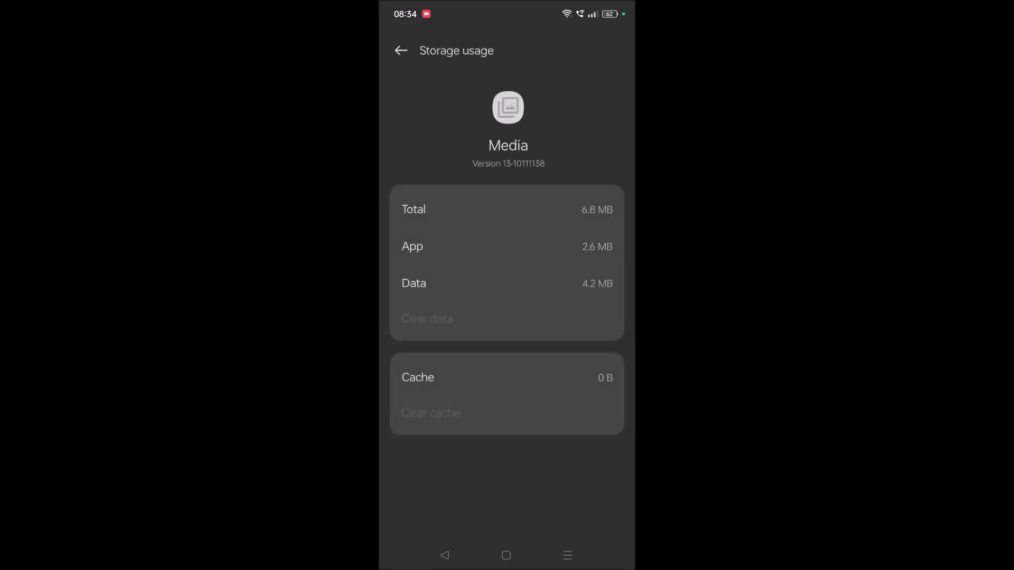
# - On Media's Storage usage page clear the already-0 B cache and return to App info
pyautogui.click(467, 376)
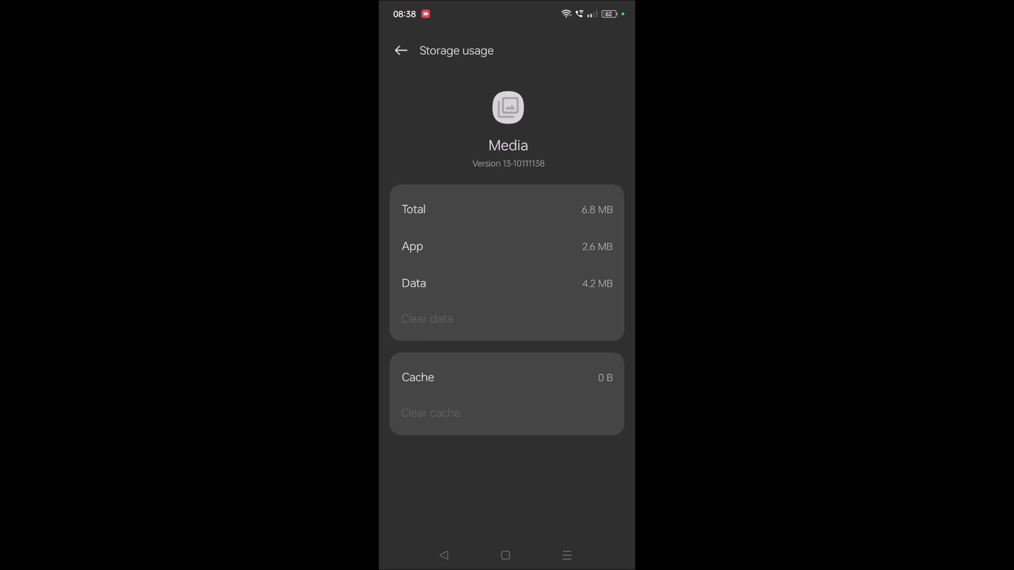
pyautogui.click(546, 373)
pyautogui.click(444, 555)
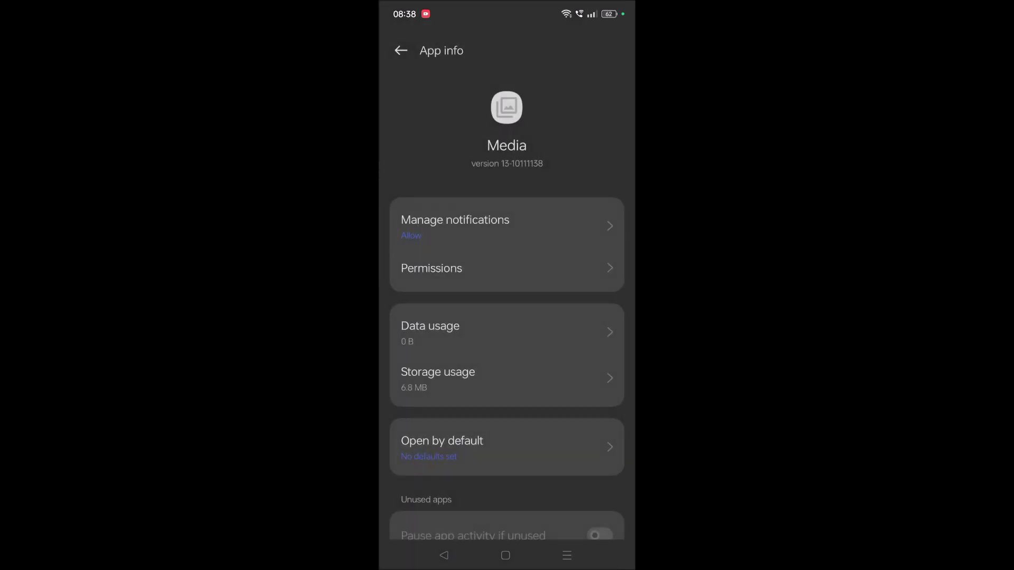
# - Back out of Media, clear the 'media' search and return to the full app list
pyautogui.click(443, 555)
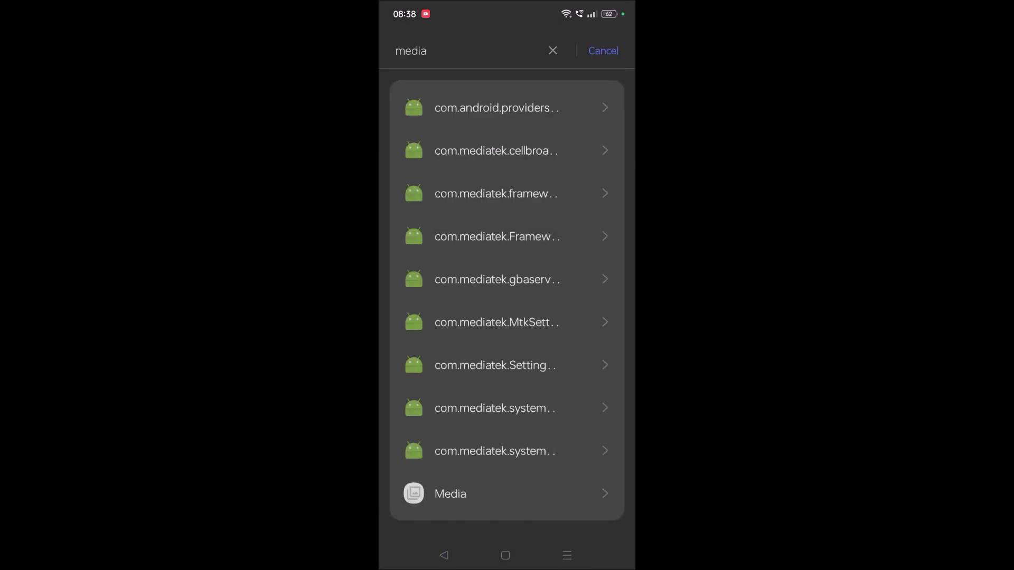
pyautogui.click(553, 50)
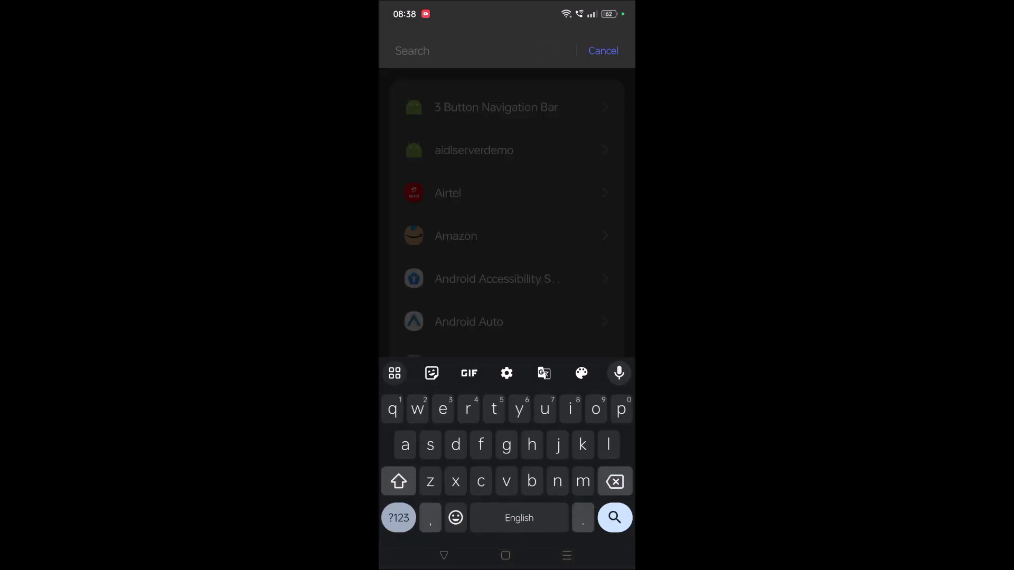
pyautogui.click(444, 554)
pyautogui.click(443, 555)
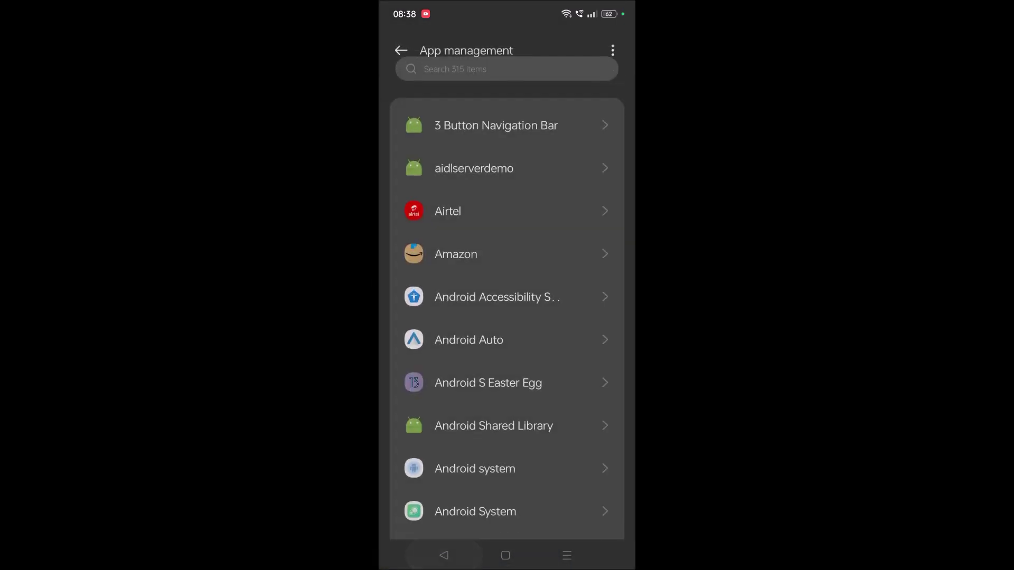
pyautogui.scroll(-3, 560, 255)
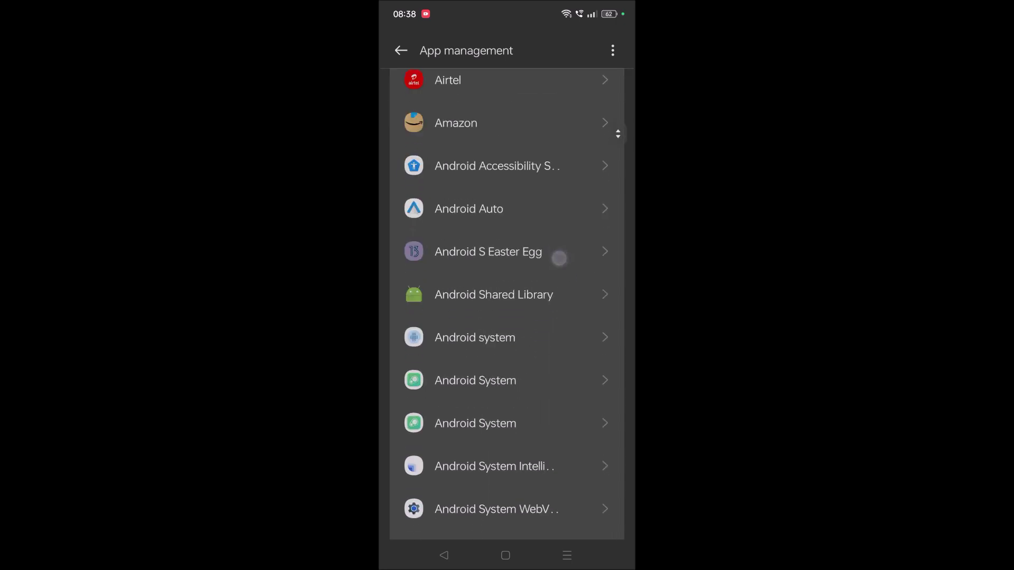
pyautogui.scroll(-5, 554, 261)
pyautogui.scroll(-5, 562, 282)
pyautogui.scroll(-5, 562, 282)
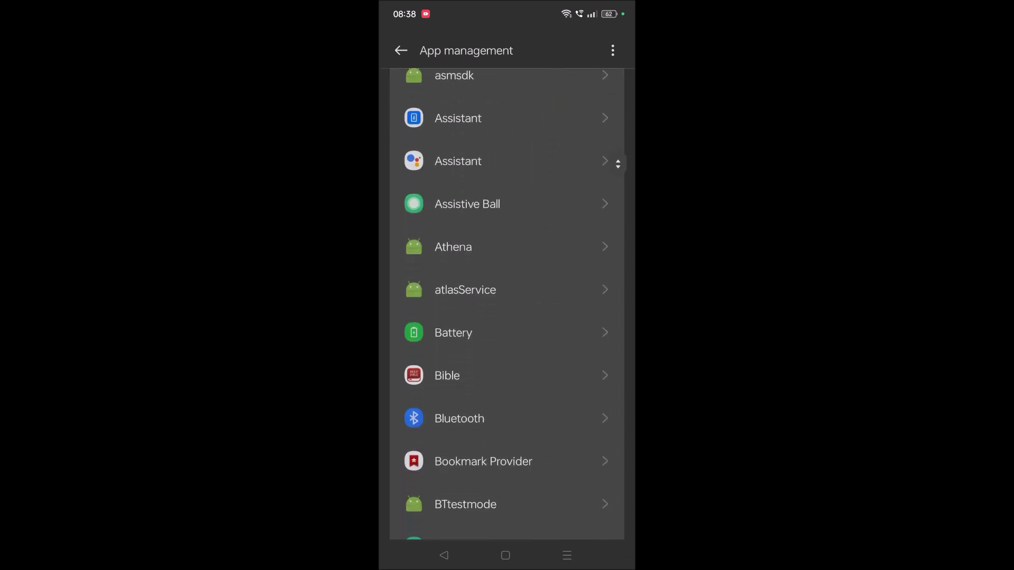
pyautogui.scroll(10, 555, 260)
pyautogui.scroll(10, 555, 261)
# - Search the app list for 'gallery', then 'photos', and select the Photos app
pyautogui.click(498, 84)
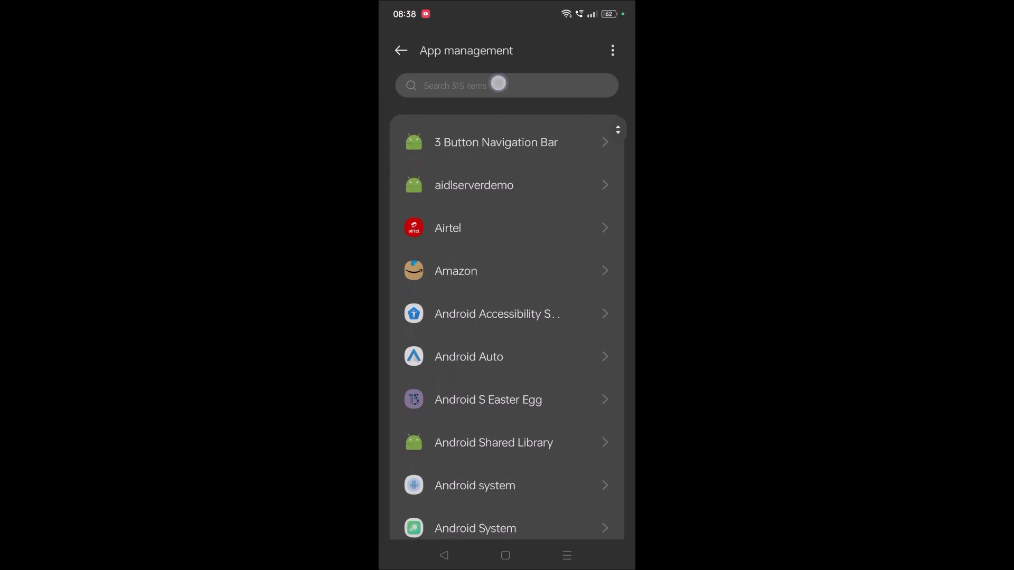
pyautogui.write('galle')
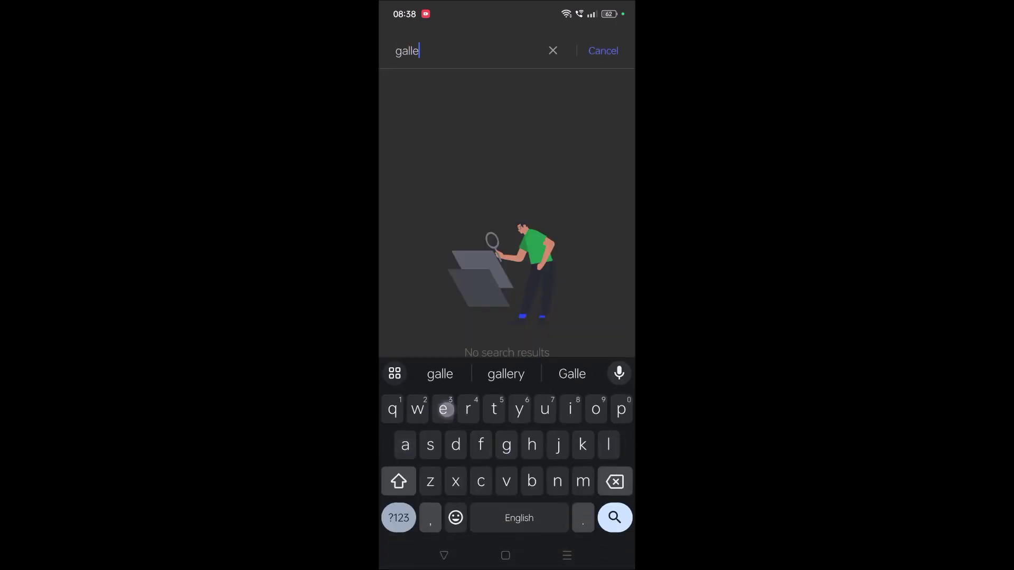
pyautogui.write('ry')
pyautogui.press('BackSpace')
pyautogui.press('BackSpace')
pyautogui.press('BackSpace')
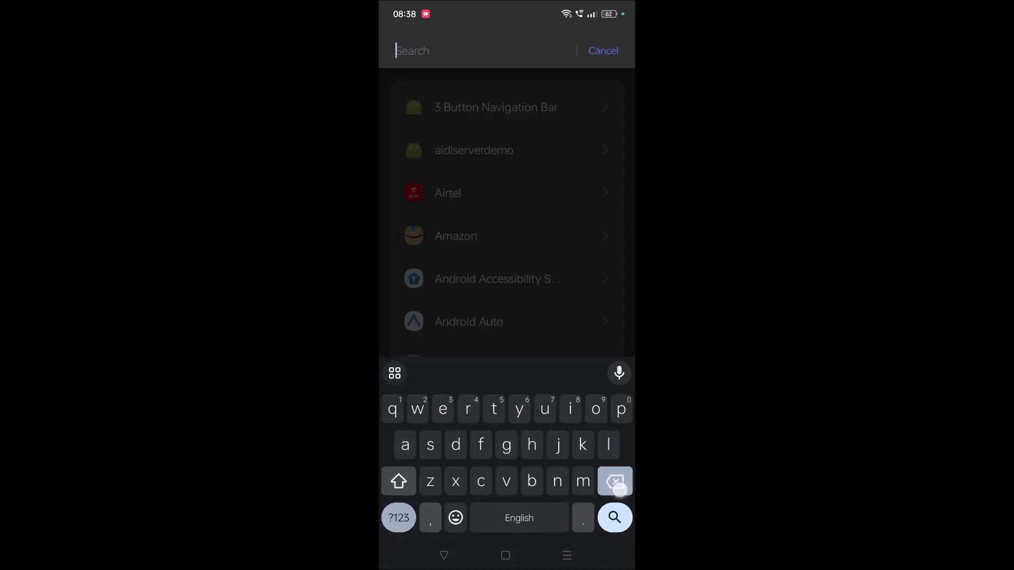
pyautogui.write('pho')
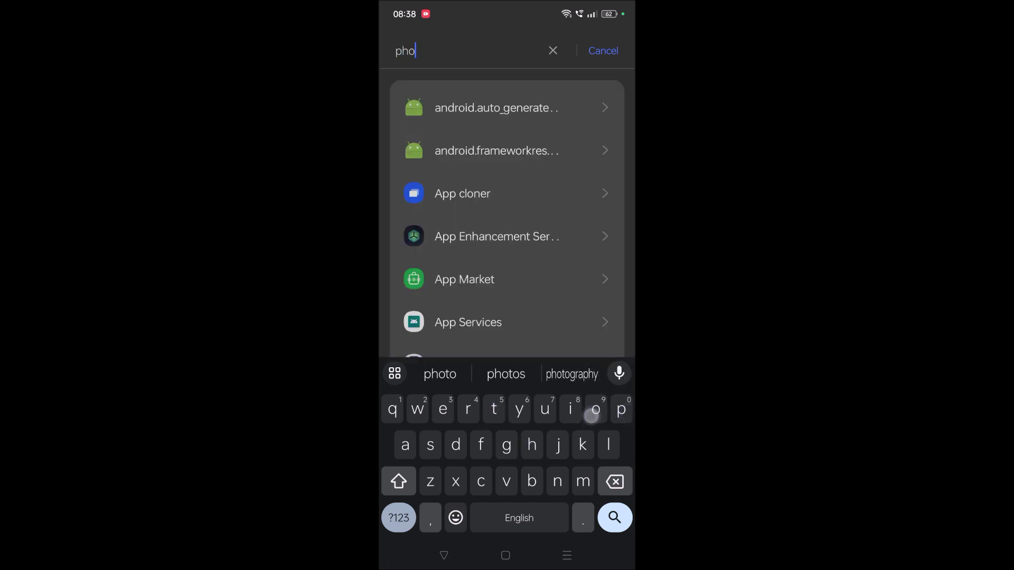
pyautogui.write('tos')
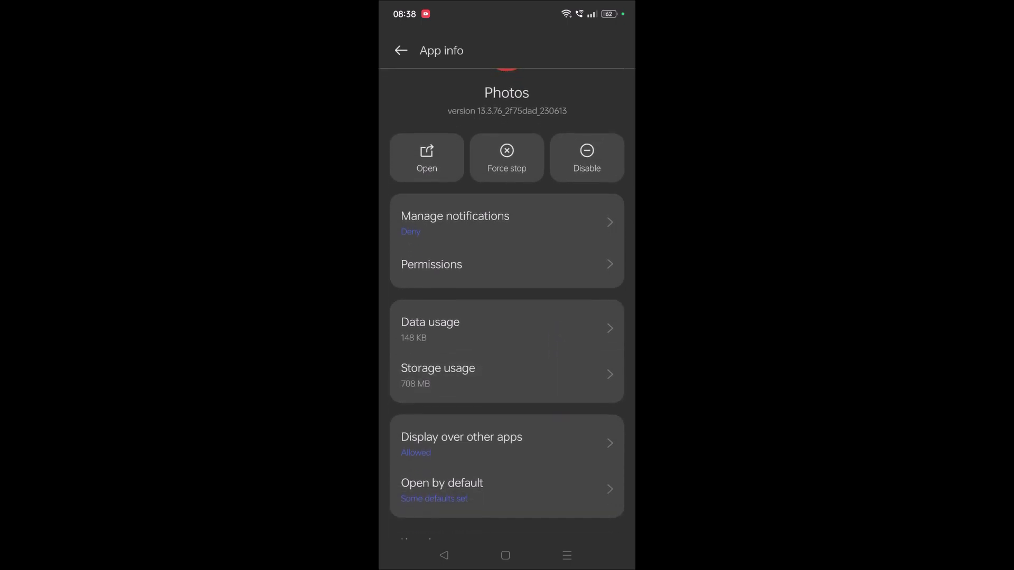
# - Clear Photos' 639 MB cache to 0 B, then back out to the home screen
pyautogui.click(598, 377)
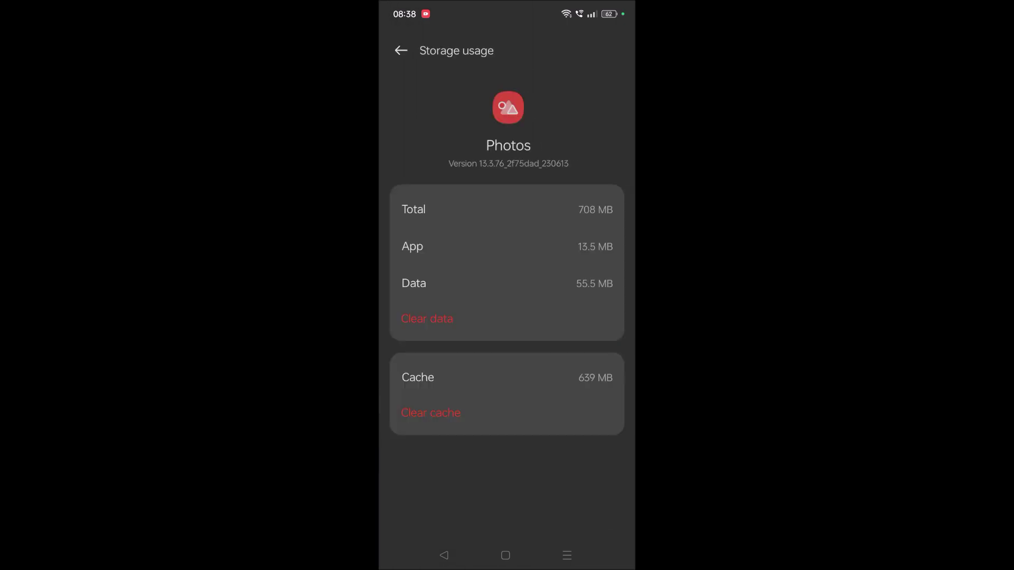
pyautogui.click(450, 412)
pyautogui.click(444, 555)
pyautogui.click(445, 554)
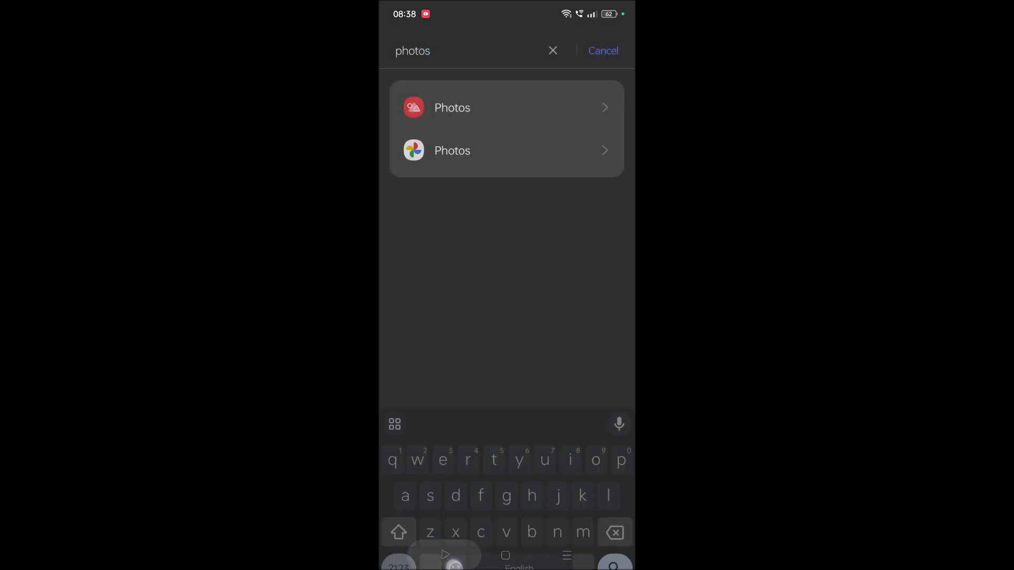
pyautogui.click(444, 554)
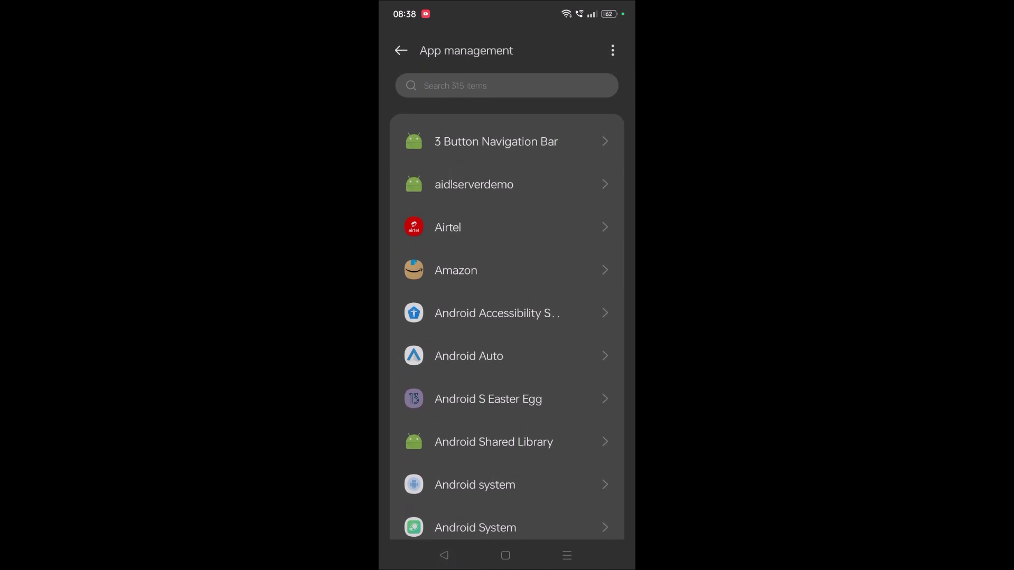
pyautogui.click(505, 555)
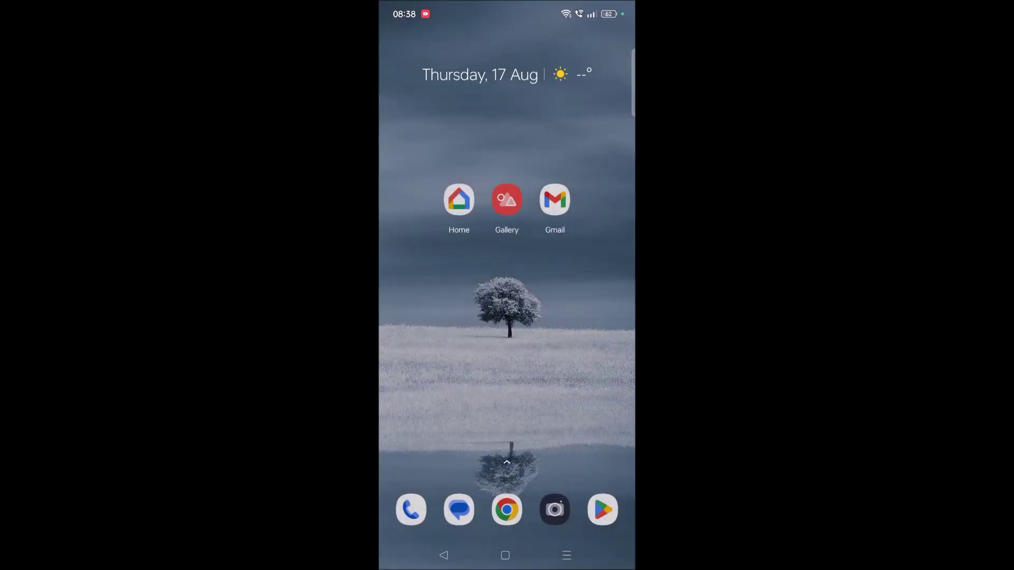
# - Find Photos in the app drawer and launch it to its Library of albums
pyautogui.moveTo(507, 412); pyautogui.dragTo(508, 198)
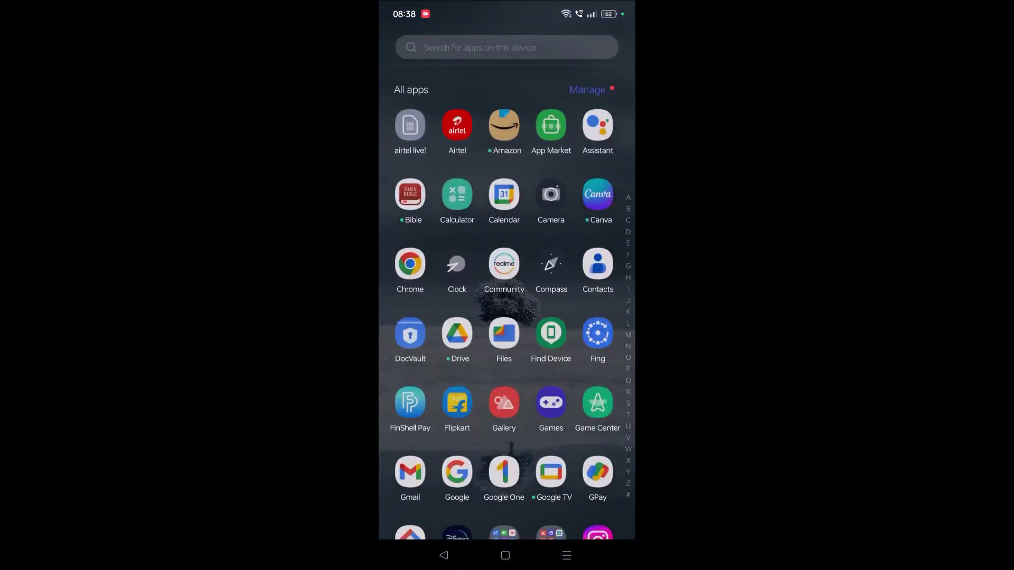
pyautogui.click(505, 555)
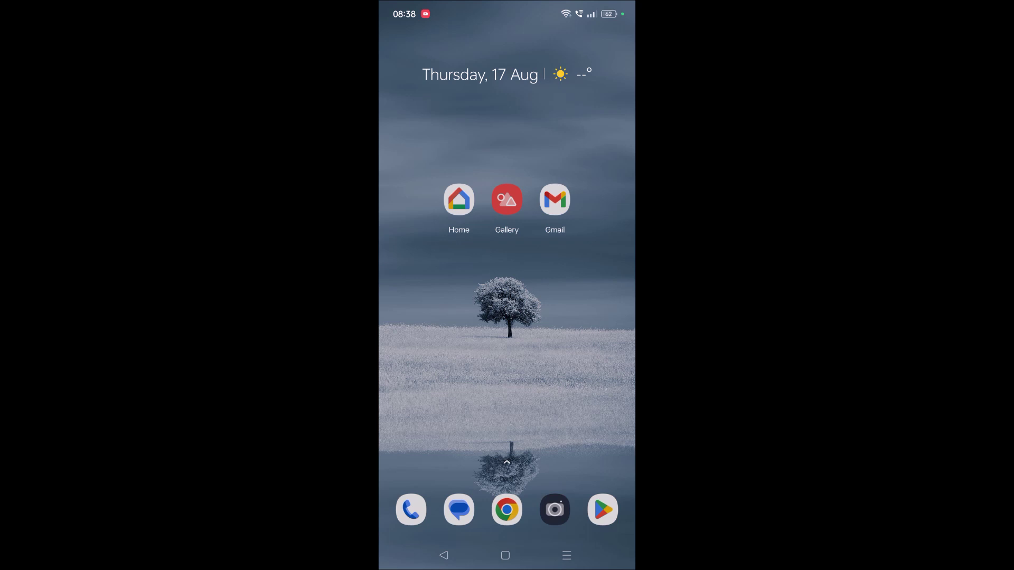
pyautogui.moveTo(561, 397); pyautogui.dragTo(561, 199)
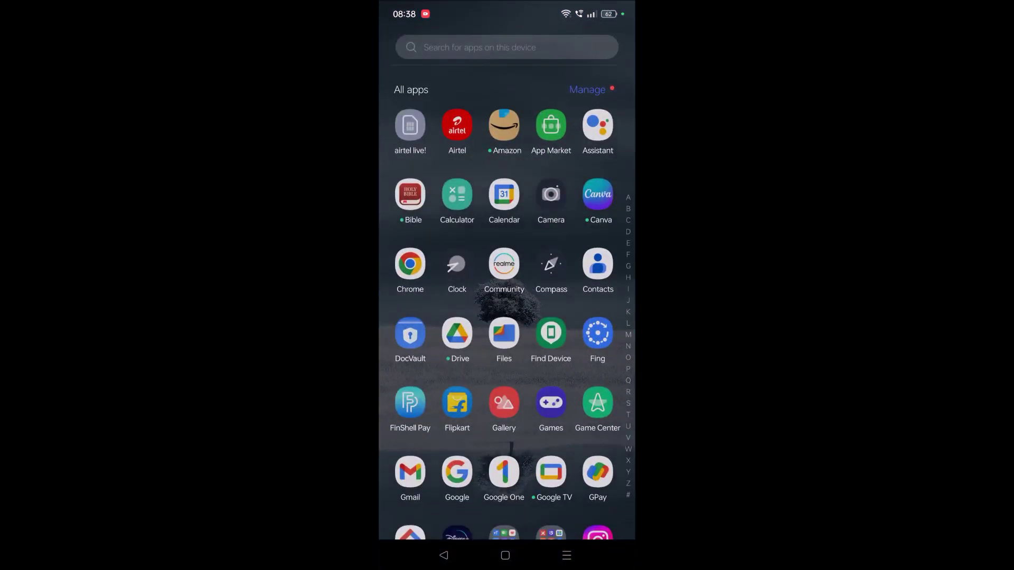
pyautogui.moveTo(551, 412); pyautogui.dragTo(551, 174)
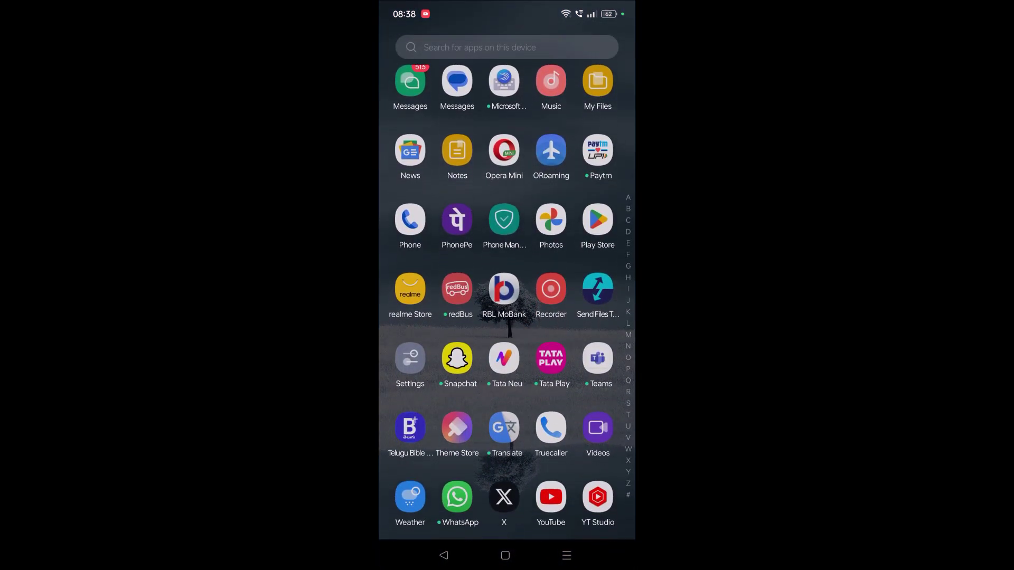
pyautogui.moveTo(579, 450); pyautogui.dragTo(579, 340)
pyautogui.moveTo(584, 301); pyautogui.dragTo(584, 455)
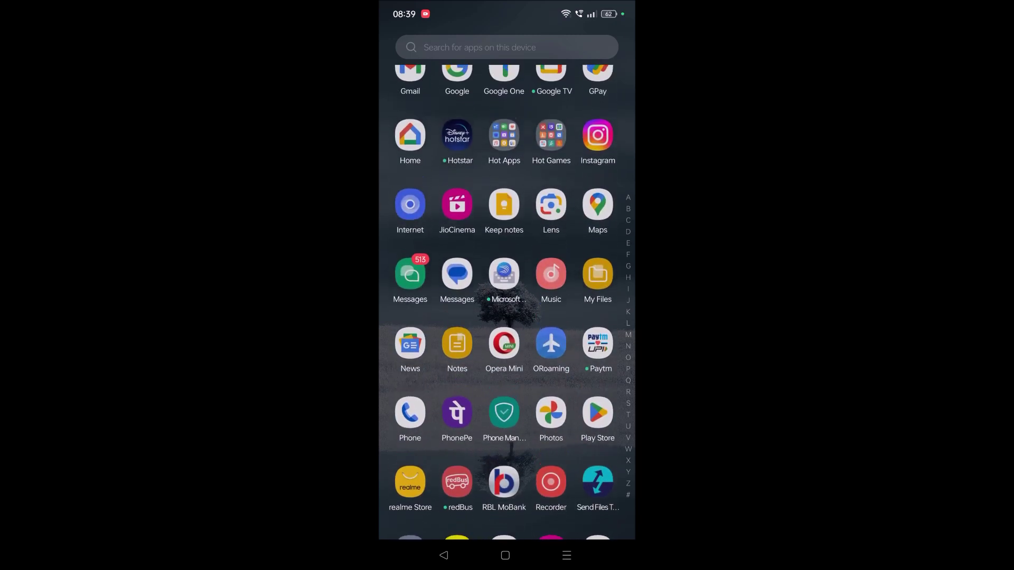
pyautogui.moveTo(580, 317); pyautogui.dragTo(580, 443)
pyautogui.moveTo(580, 261)
pyautogui.mouseDown()
pyautogui.moveTo(580, 467)
pyautogui.moveTo(615, 338)
pyautogui.mouseUp()
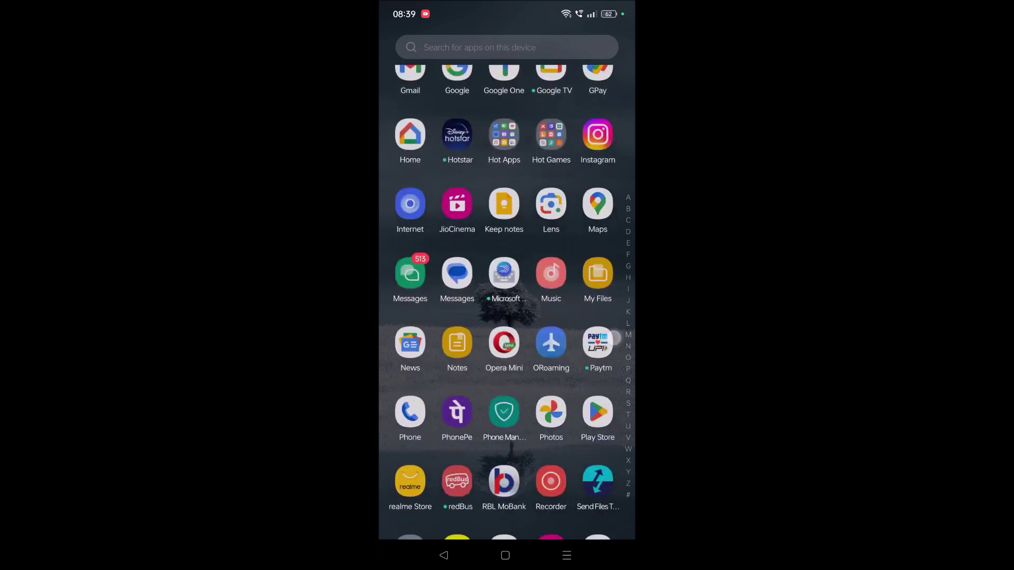
pyautogui.click(550, 271)
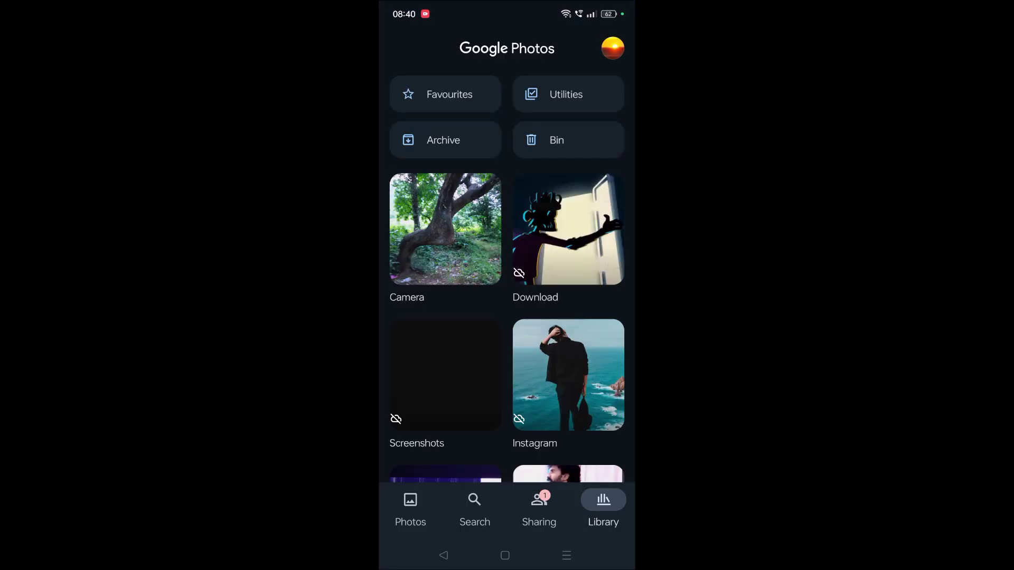